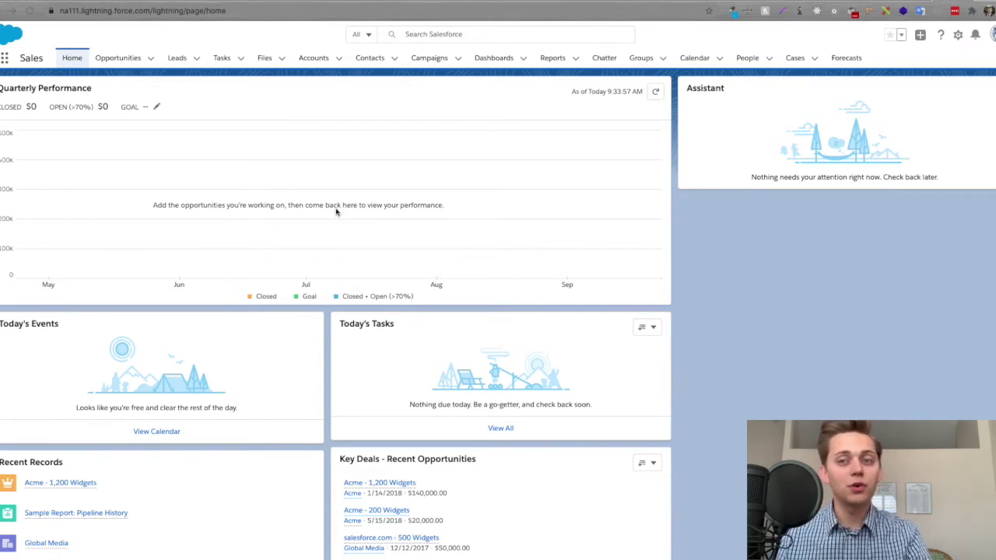
- Open the Environment Hub by searching 'envir' in the App Launcher's View All list
scroll(336, 210, "down", 1)
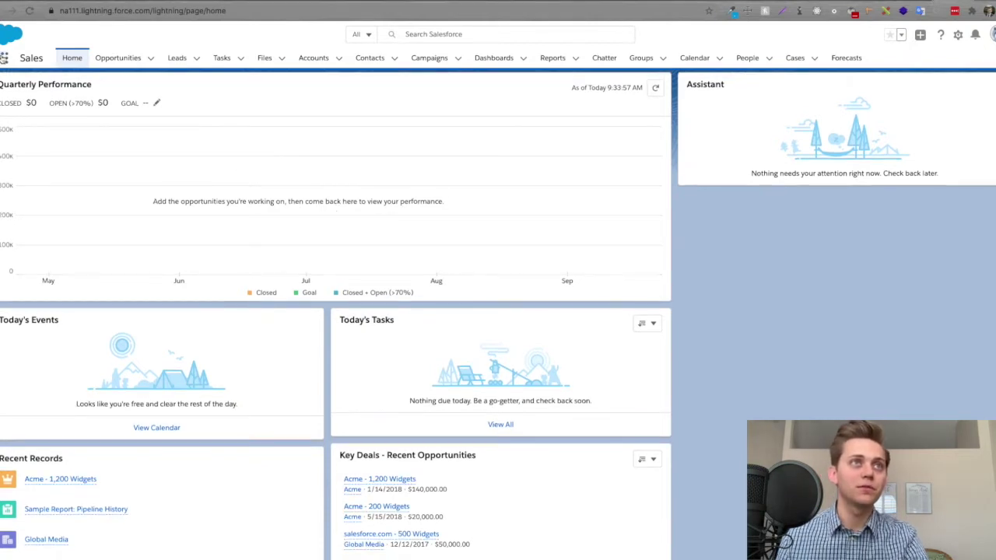
left_click(4, 58)
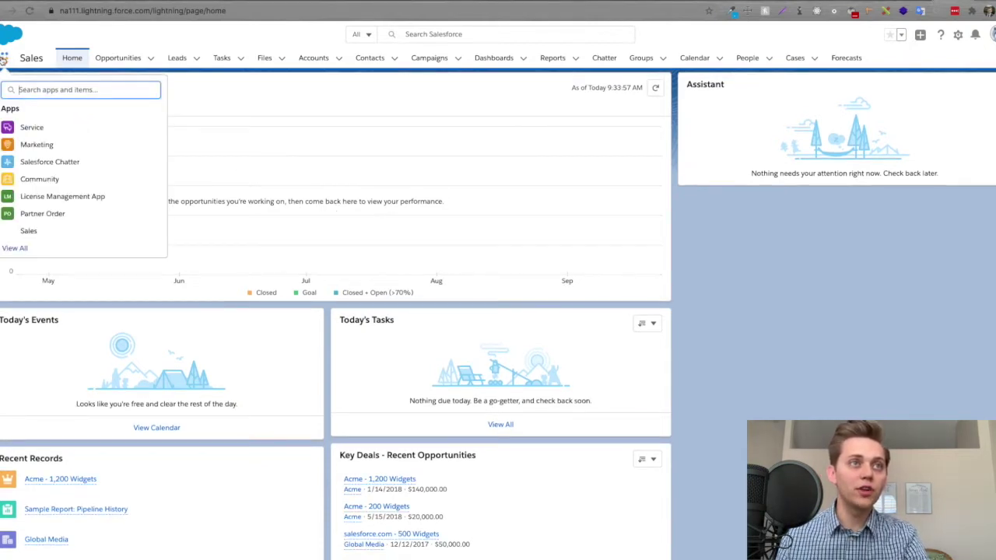
left_click(15, 248)
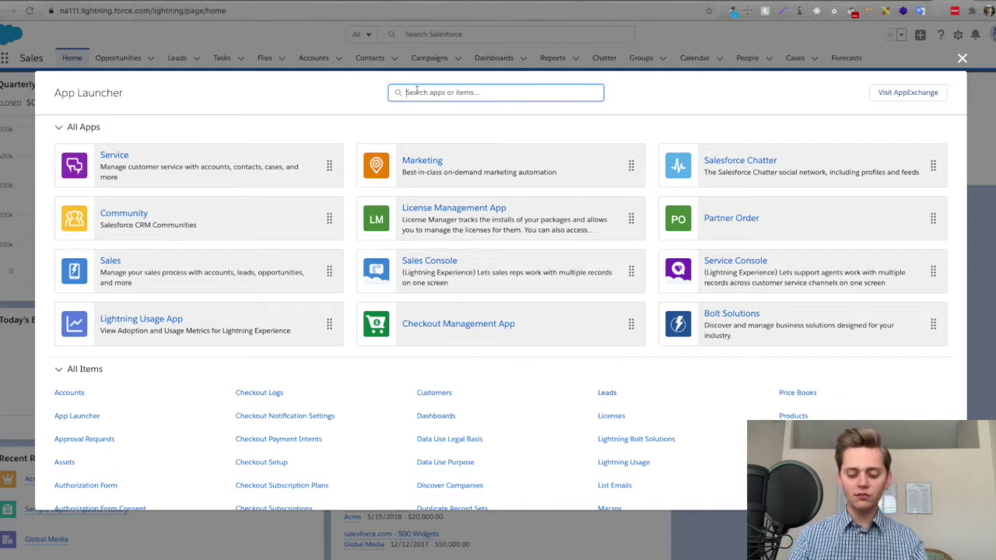
type("envir")
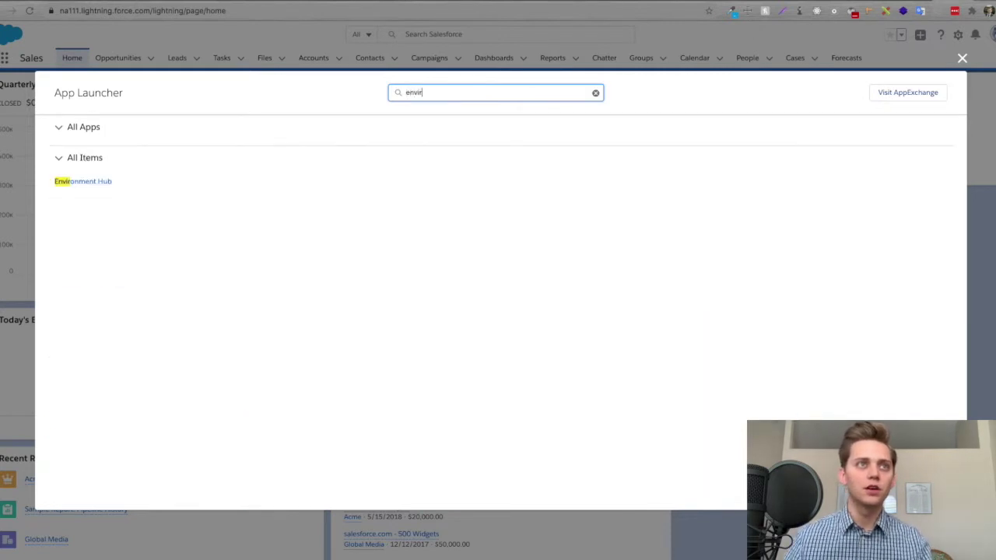
left_click(79, 180)
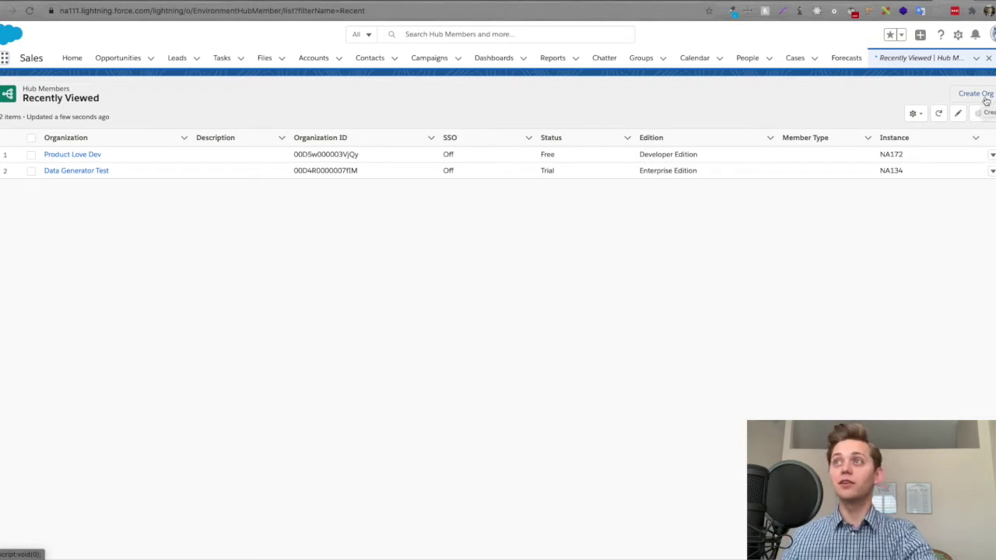
- Open the Create Org dialog from the Hub Members list
left_click(986, 99)
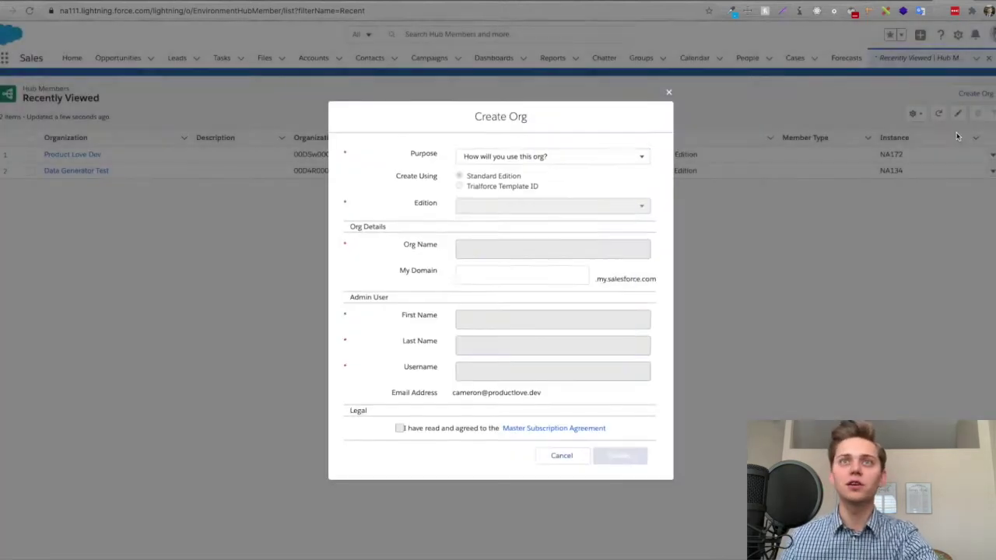
- Choose Test/Demo from the Purpose dropdown in the Create Org form
mouse_move(600, 154)
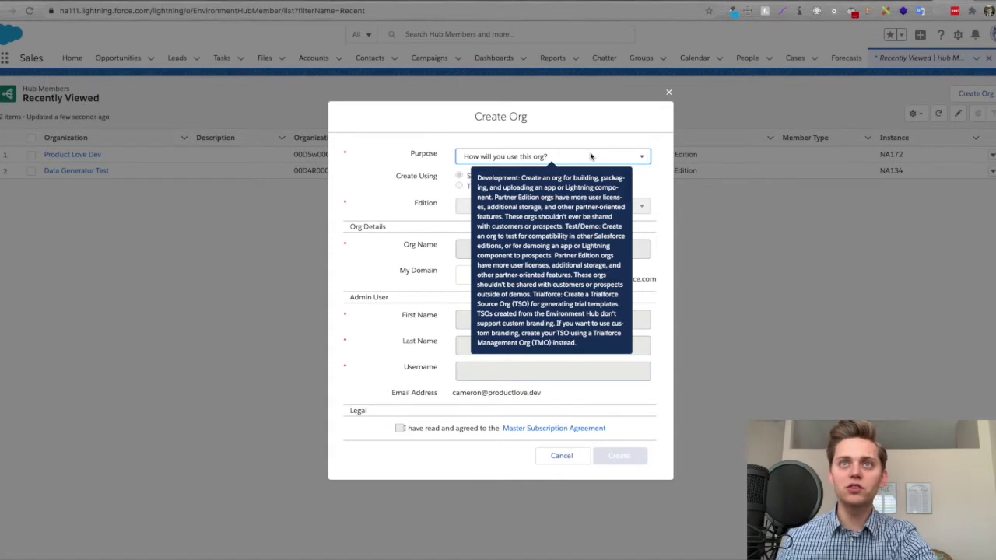
left_click(589, 156)
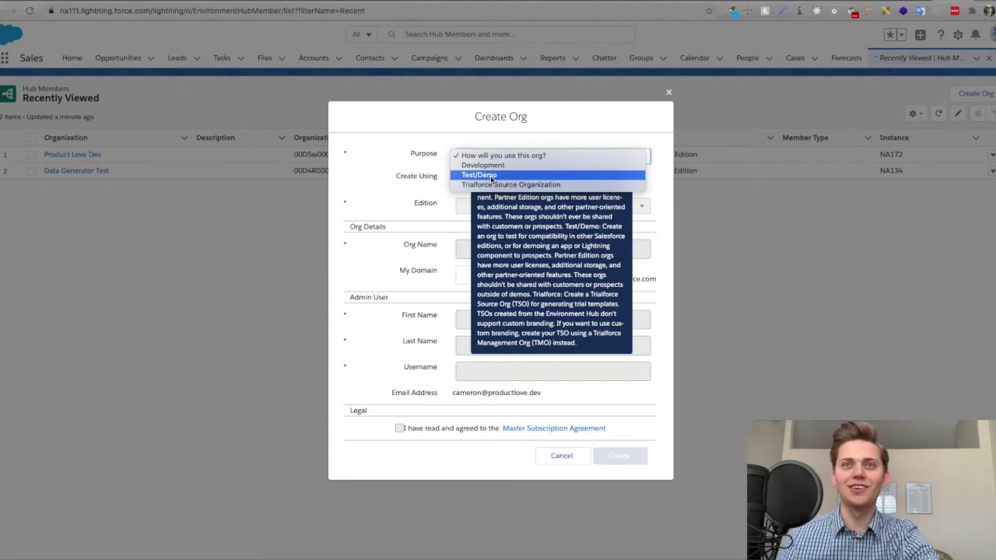
left_click(490, 176)
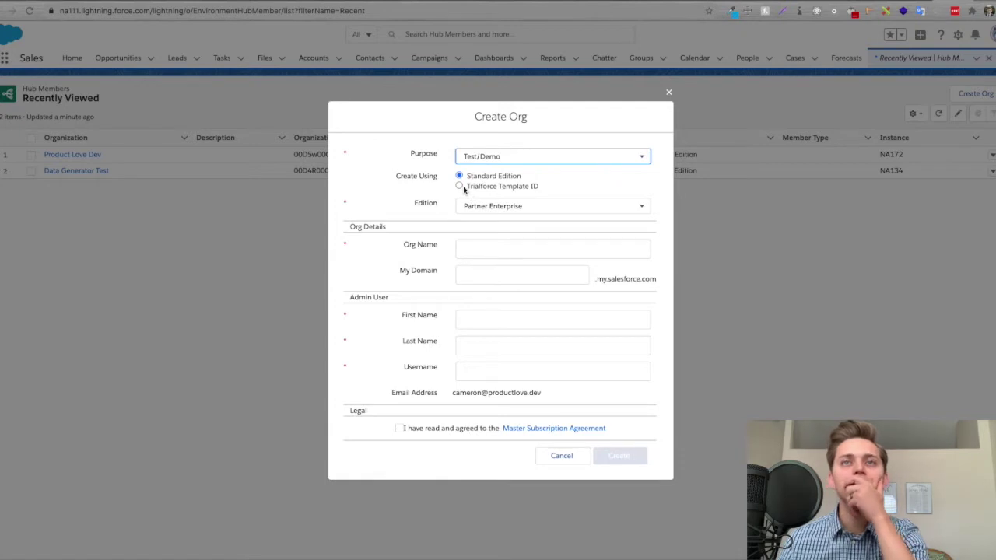
- Keep Standard Edition and pick Partner Enterprise as the org edition
mouse_move(471, 156)
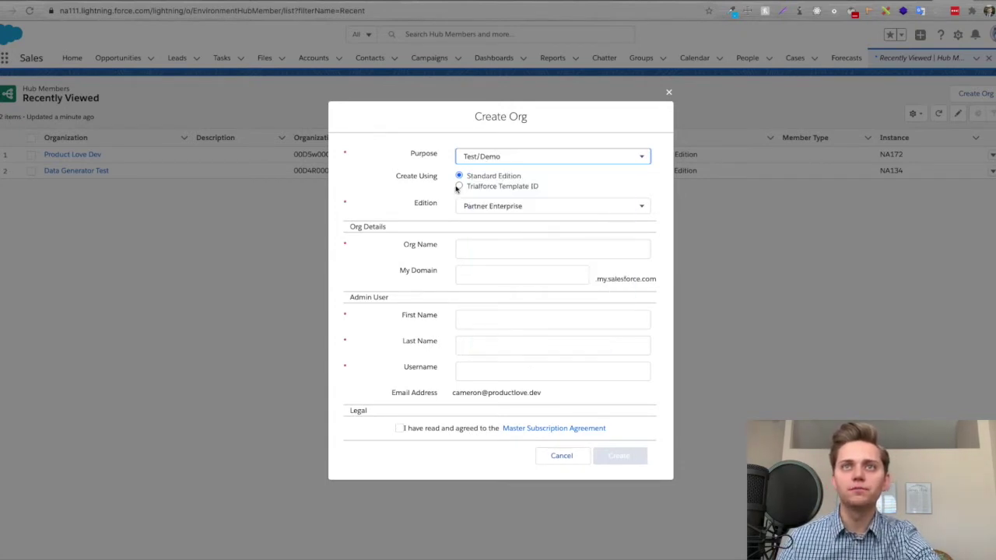
left_click(535, 206)
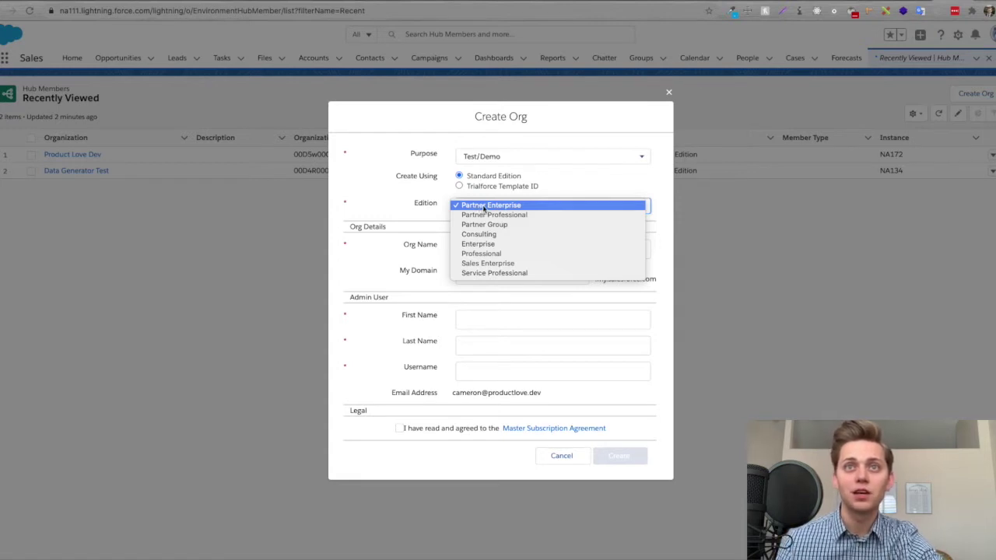
left_click(483, 206)
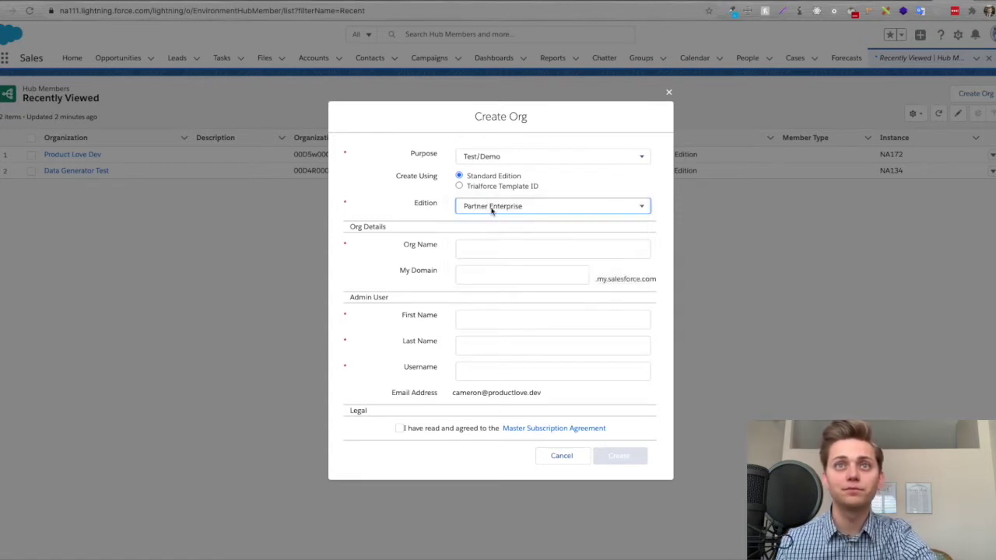
- Name the org 'Product Love Test' and fill the admin's first and last name from saved details
left_click(469, 248)
type("Pr")
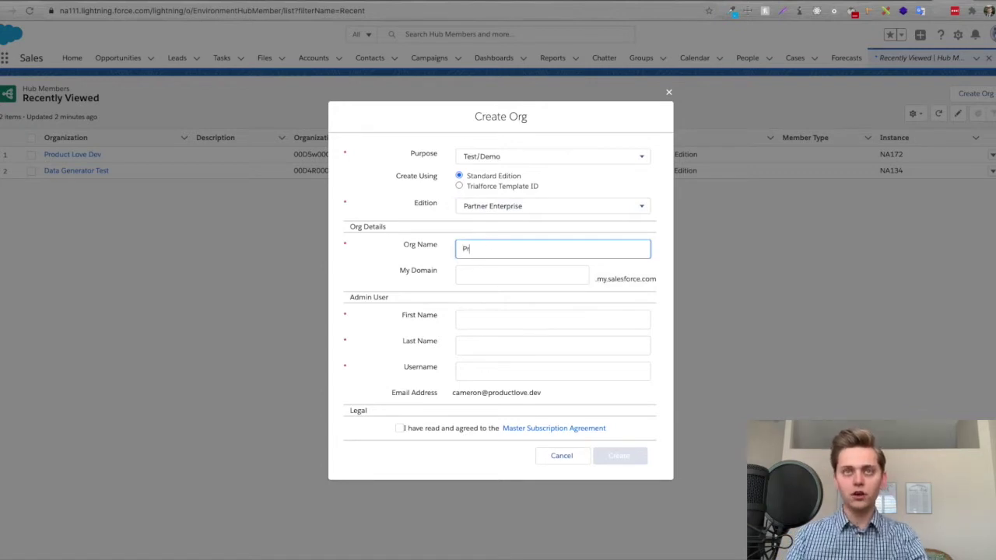
type("oduct Love T")
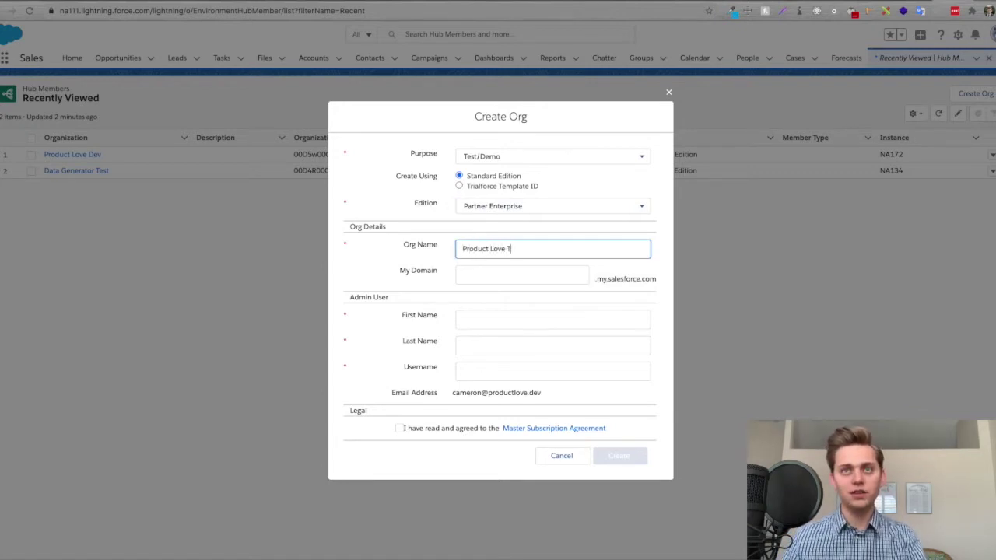
type("est")
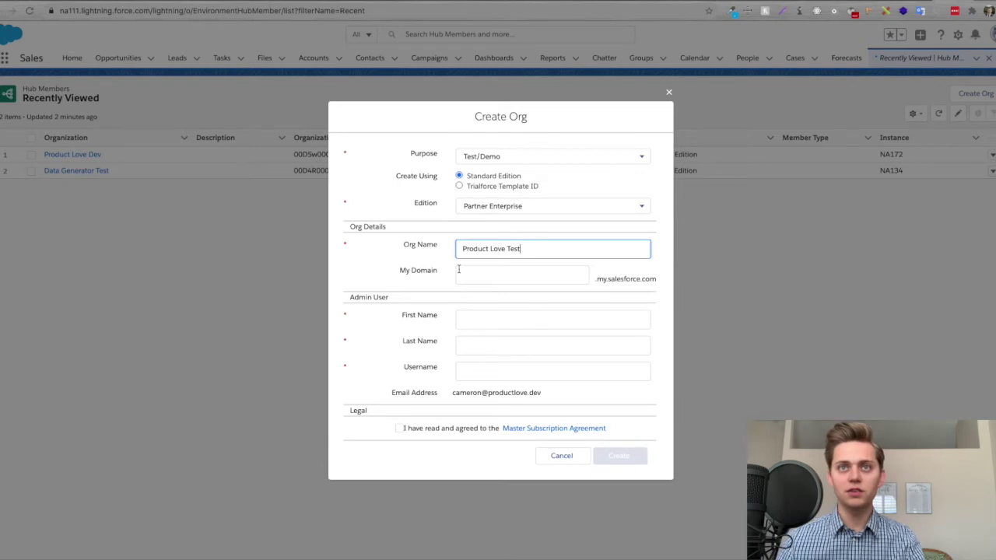
left_click(477, 322)
left_click(480, 347)
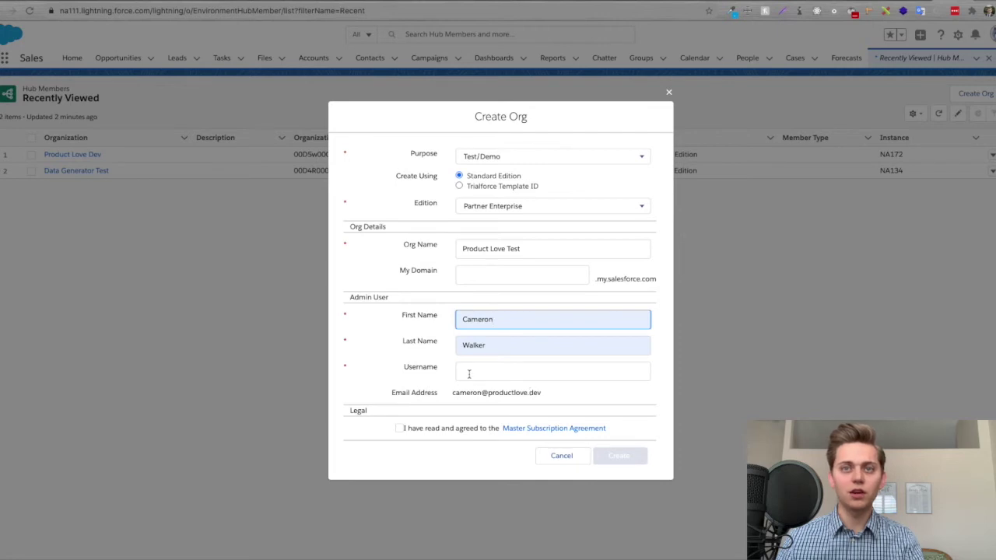
- Enter the corrected admin username, accept the Master Subscription Agreement, and create the org
left_click(470, 374)
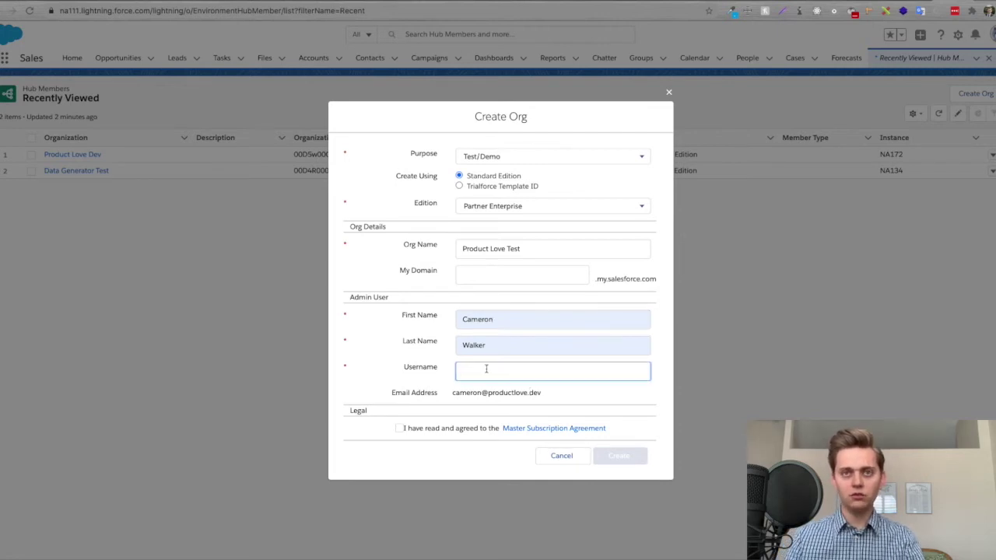
type("cam")
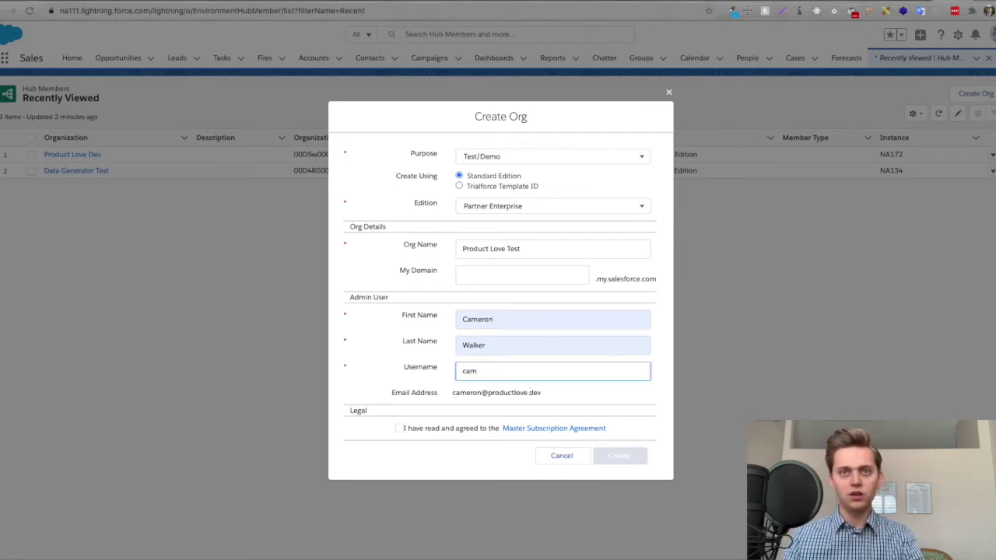
key("BackSpace")
key("BackSpace")
key("BackSpace")
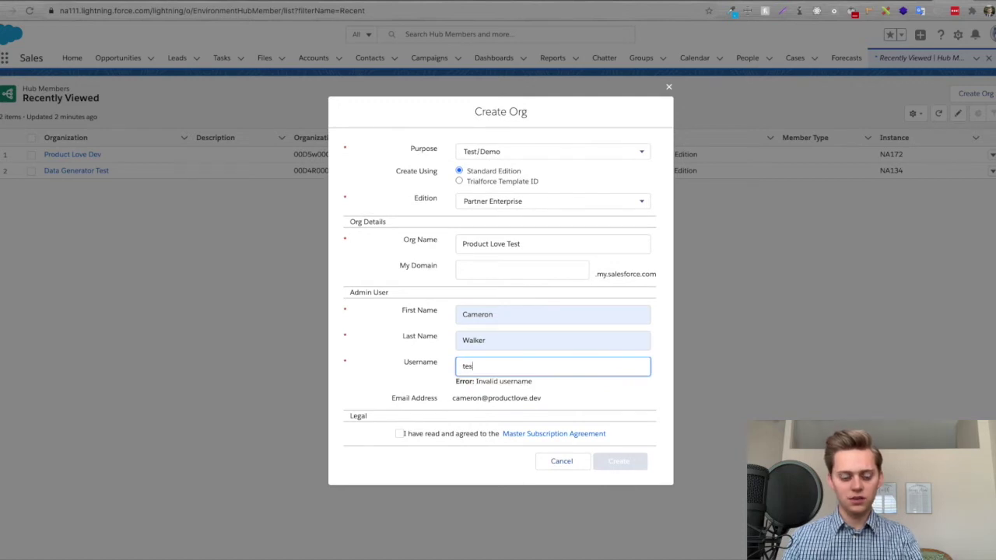
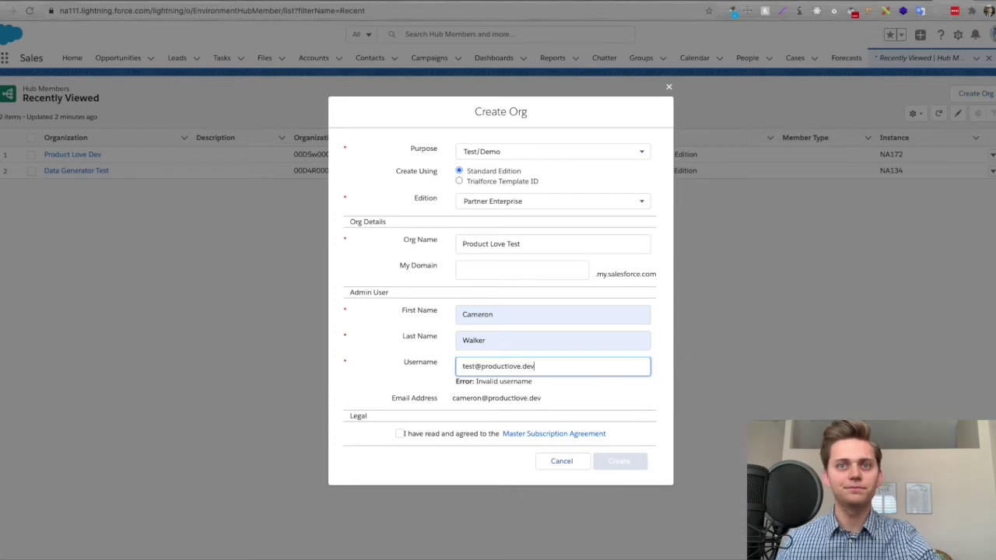
left_click(394, 432)
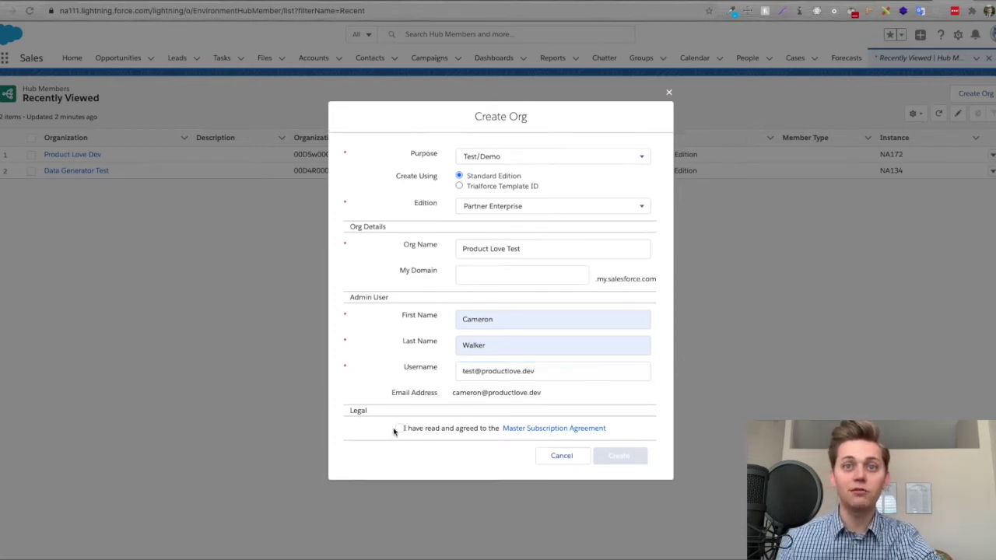
left_click(399, 429)
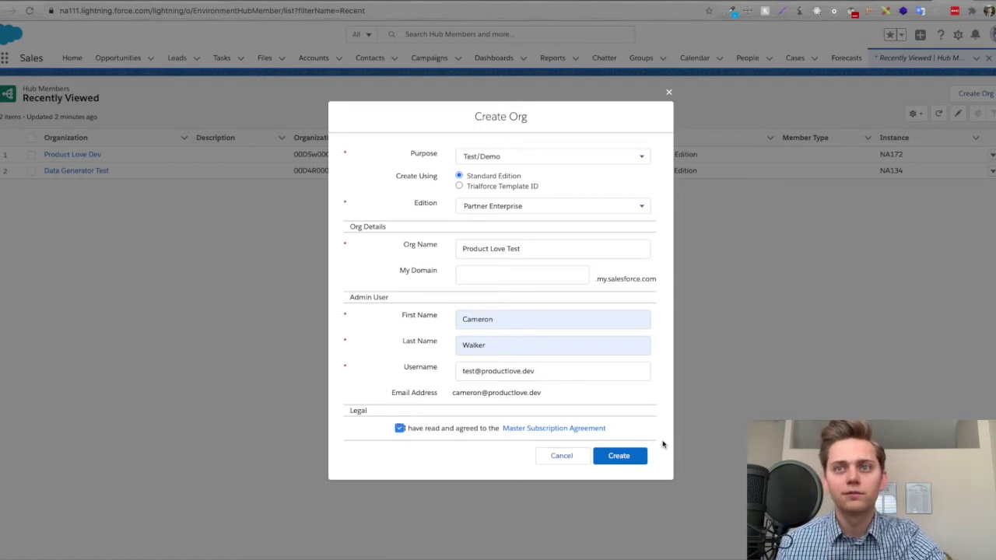
left_click(615, 455)
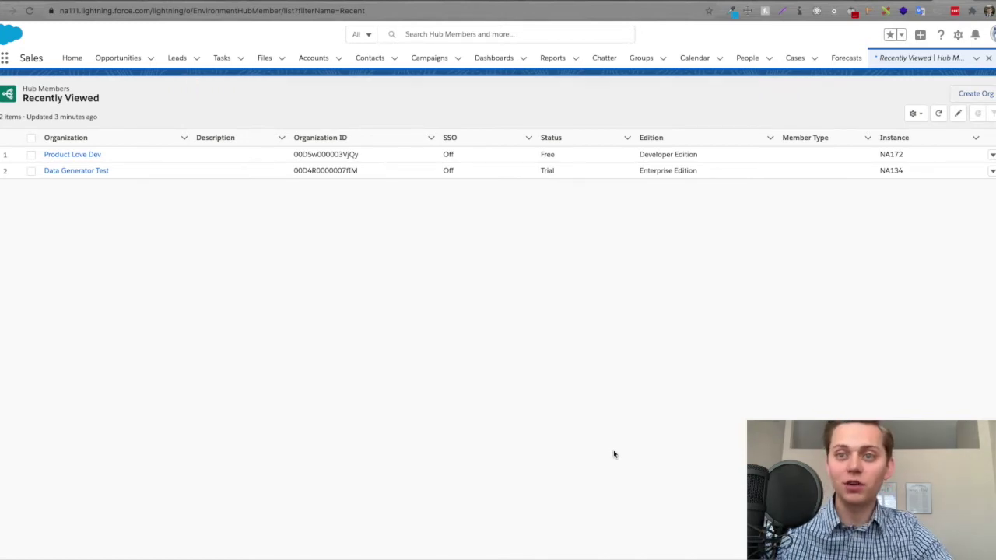
- Refresh the Hub Members list so Product Love Test appears
key("super+r")
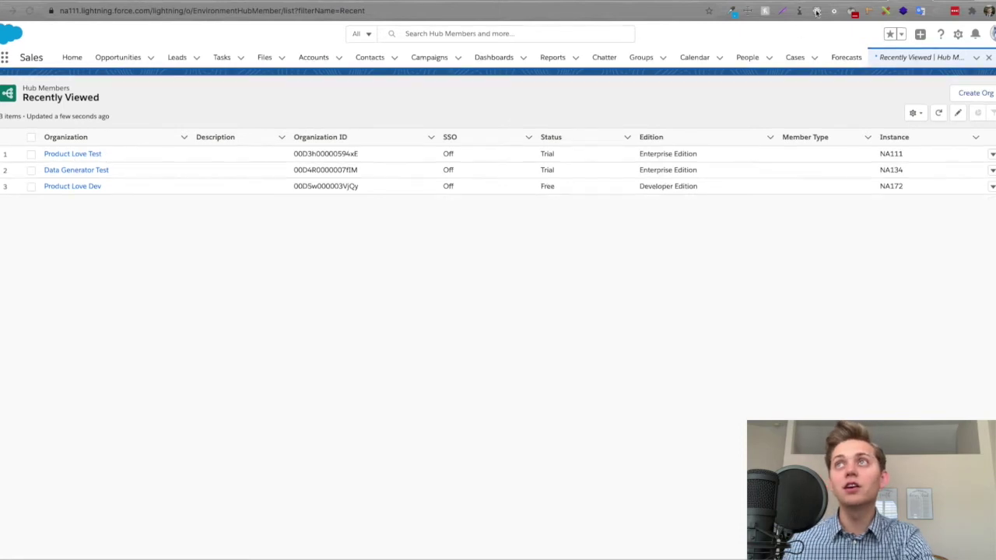
key("ctrl+Tab")
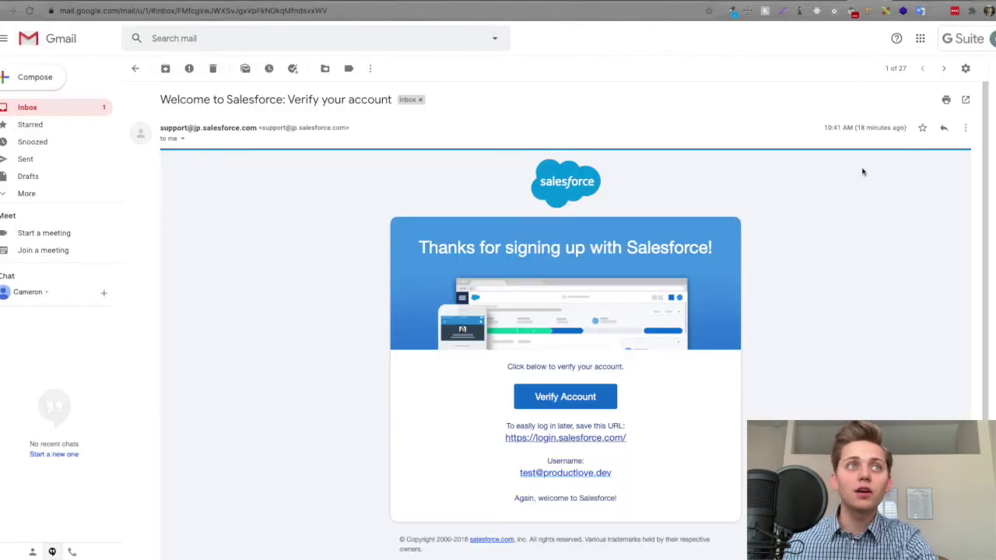
scroll(841, 217, "down", 2)
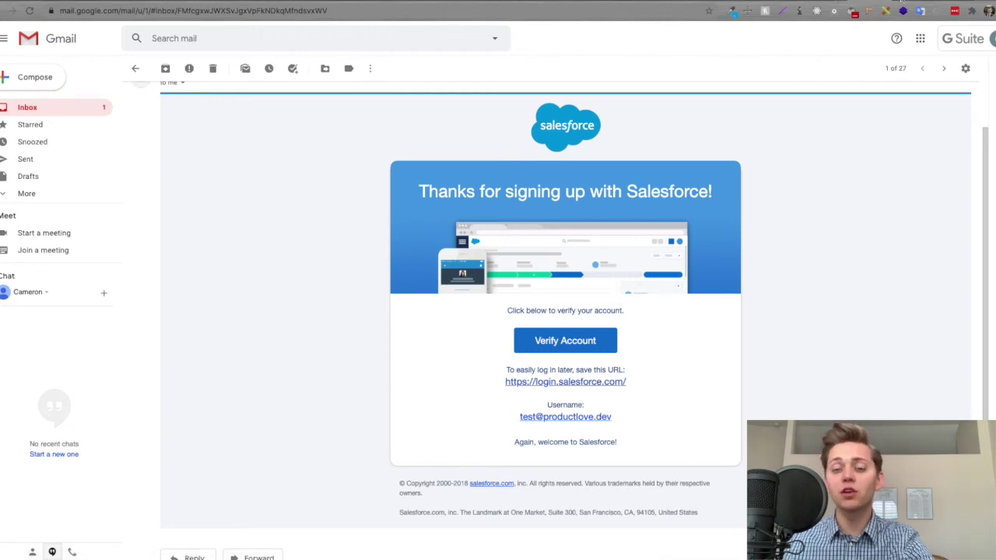
left_click(901, 2)
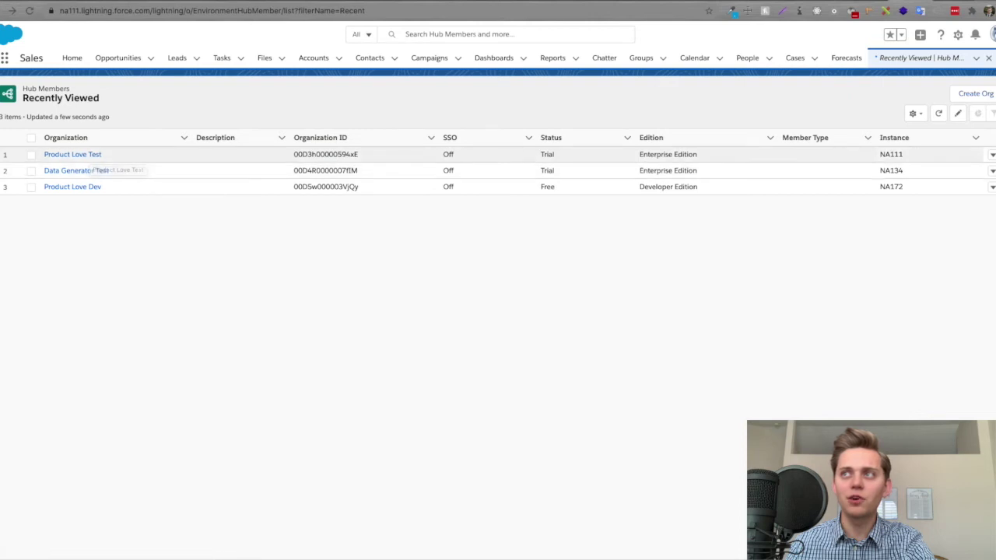
- Try the Product Love Test row's Login action, then open its Hub Member record
left_click(992, 155)
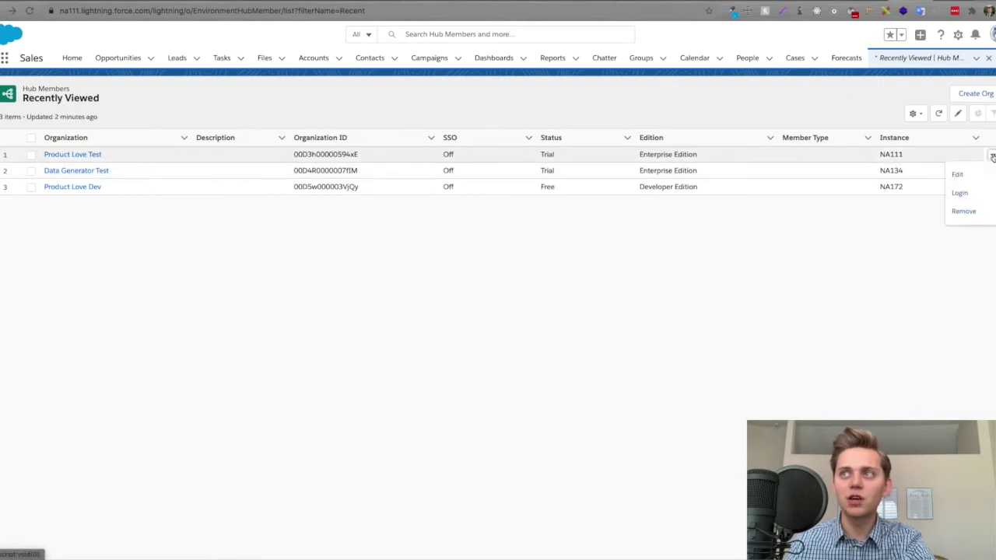
left_click(965, 193)
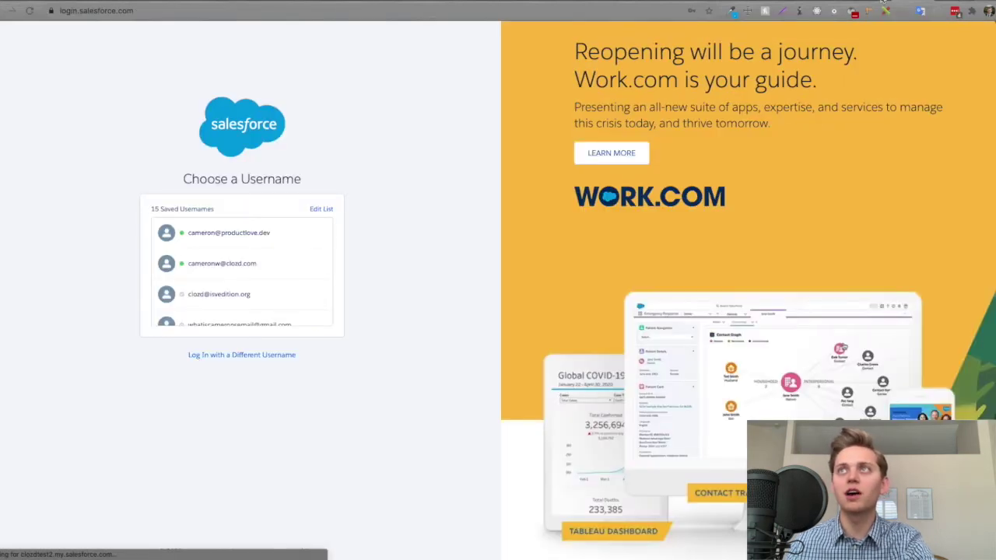
key("ctrl+w")
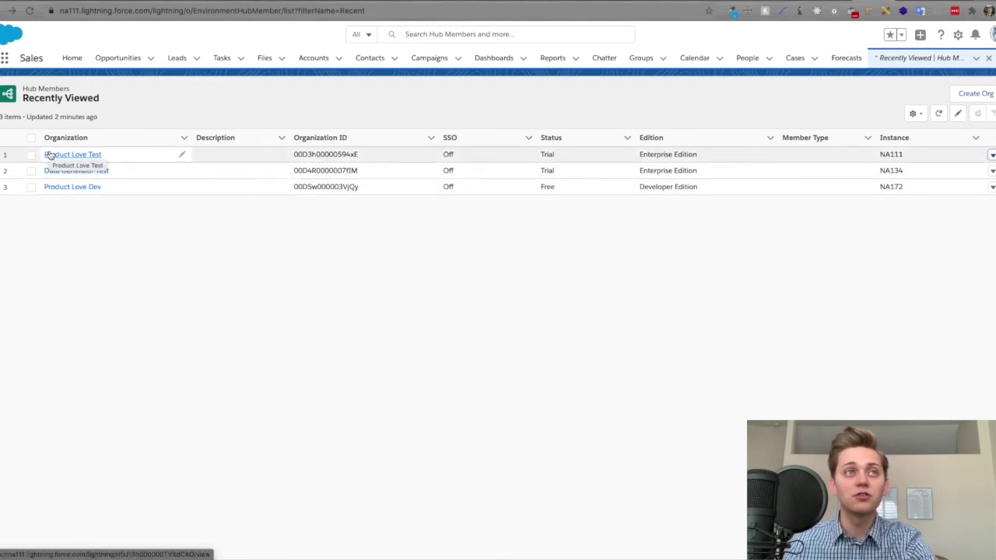
left_click(49, 154)
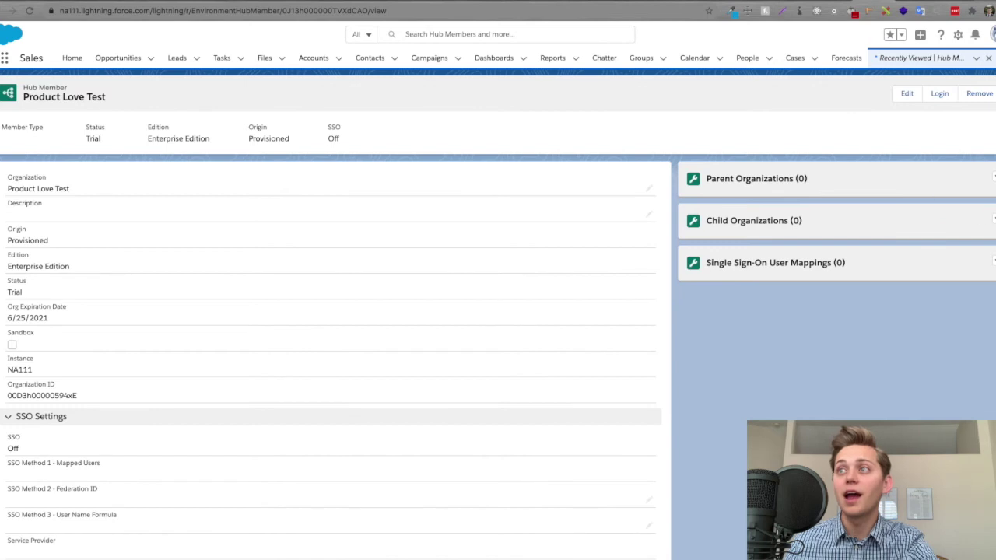
- Check the SSO mappings actions and profile menu, then return to the Hub Members list
left_click(992, 262)
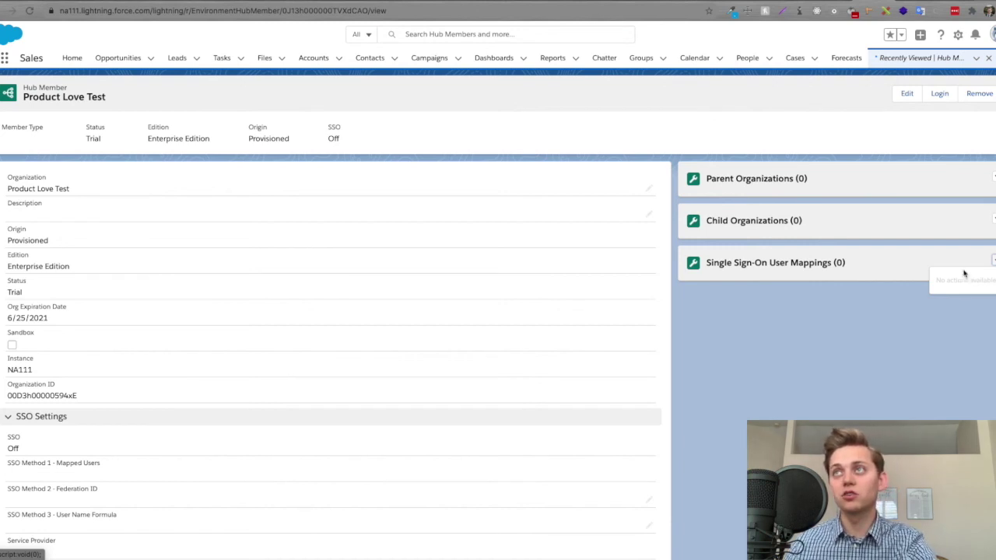
left_click(993, 35)
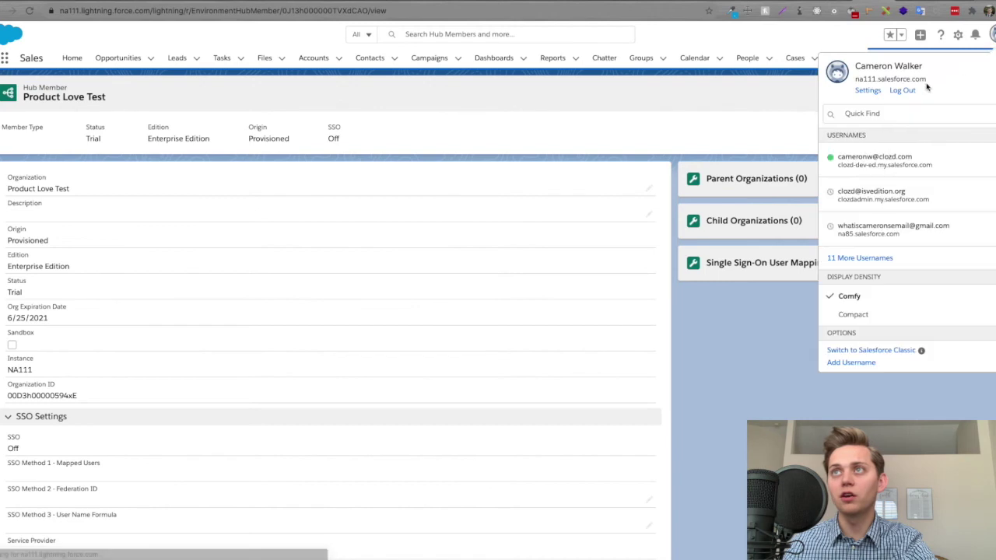
left_click(795, 105)
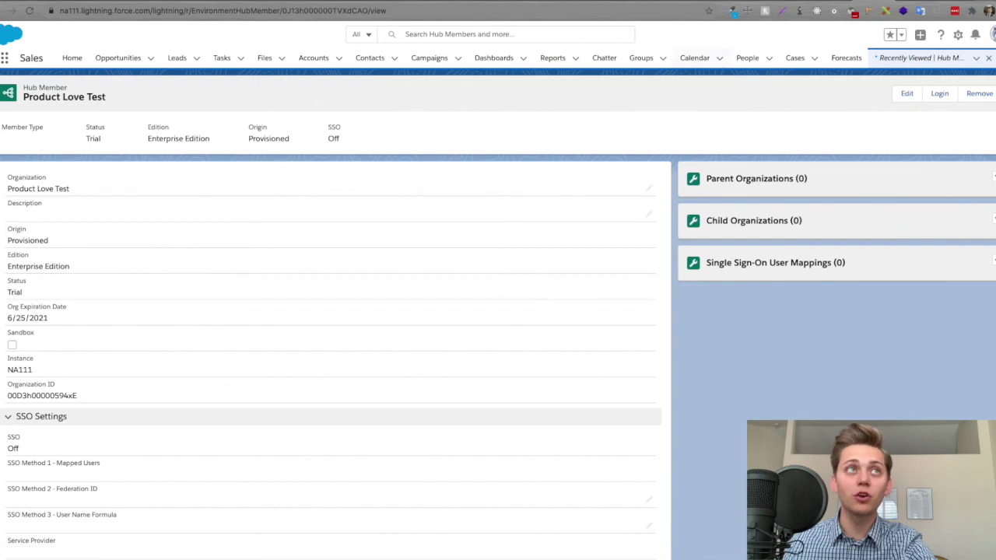
key("alt+Left")
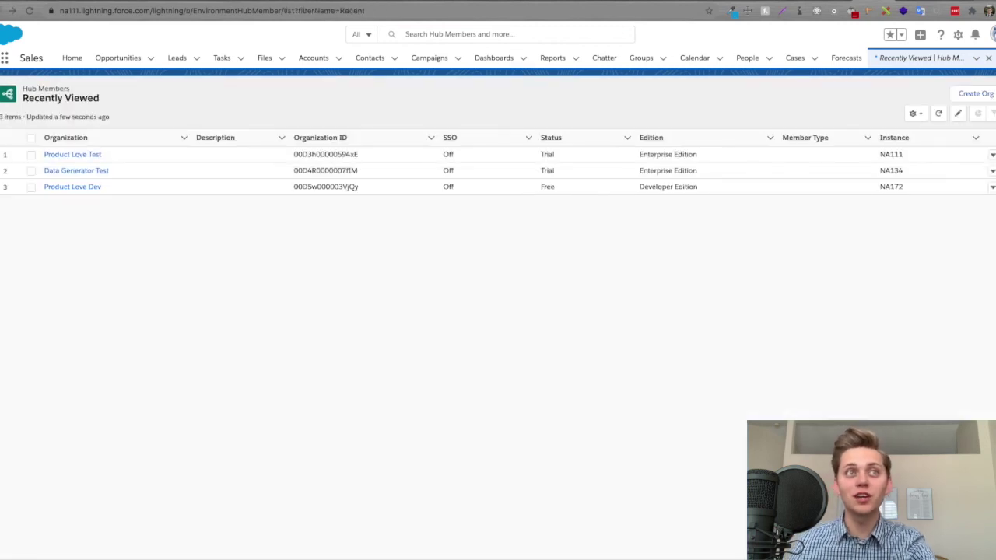